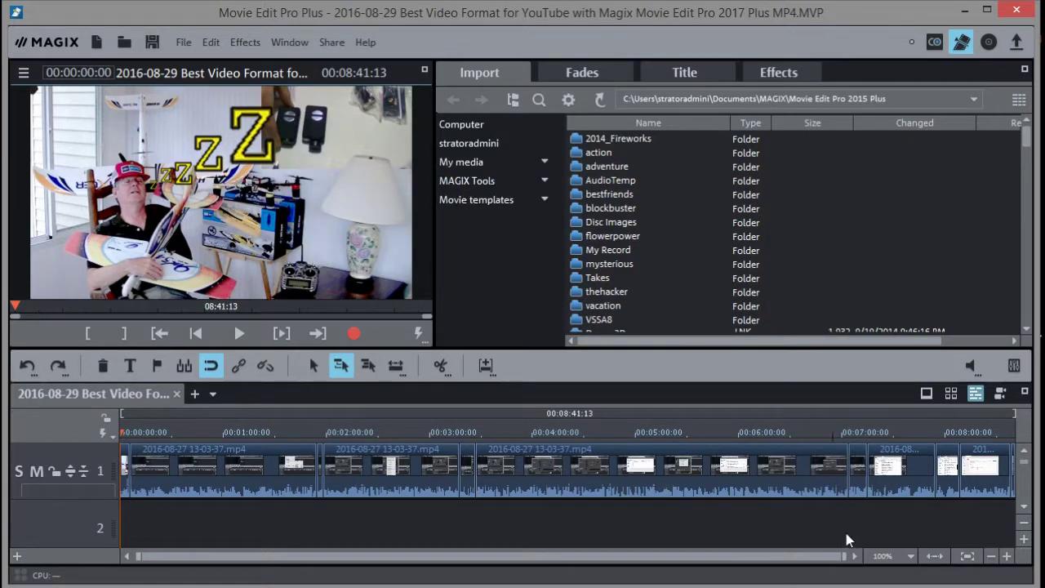
Zoom the timeline out, extend the playback range past the movie's end, then restore 100% zoom
left_click(990, 556)
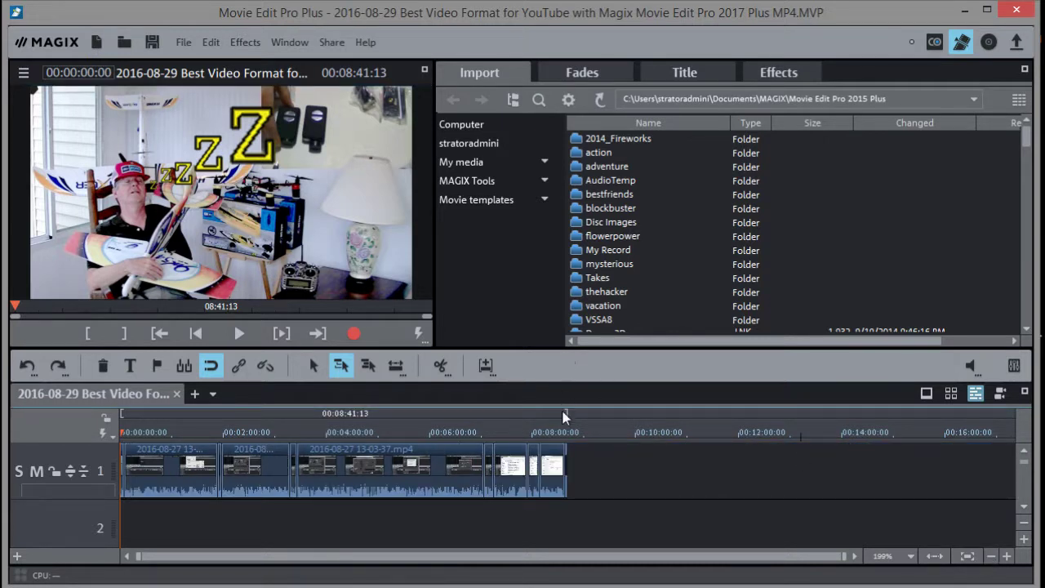
left_click_drag(564, 417, 661, 423)
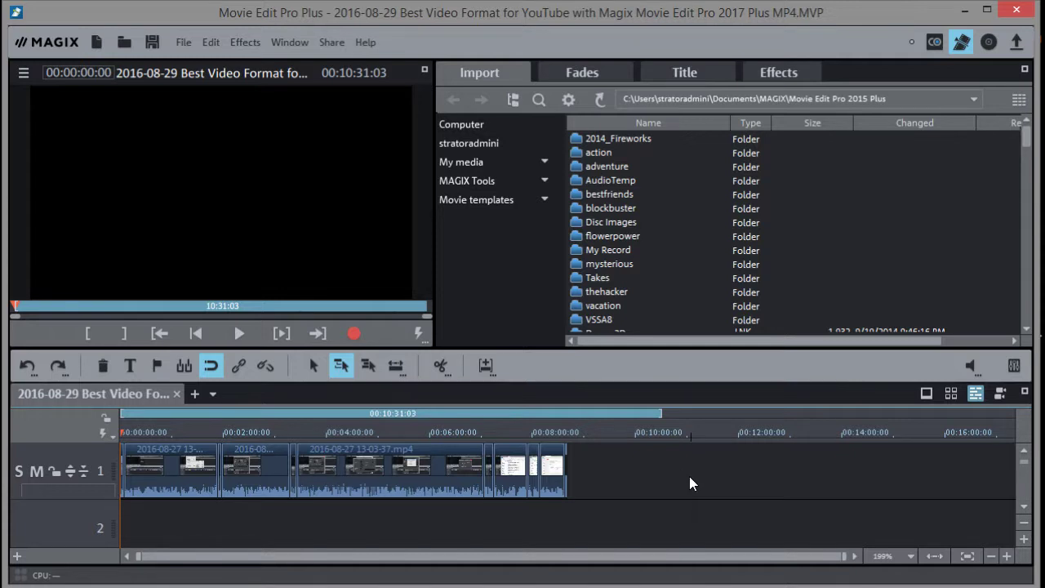
left_click(934, 556)
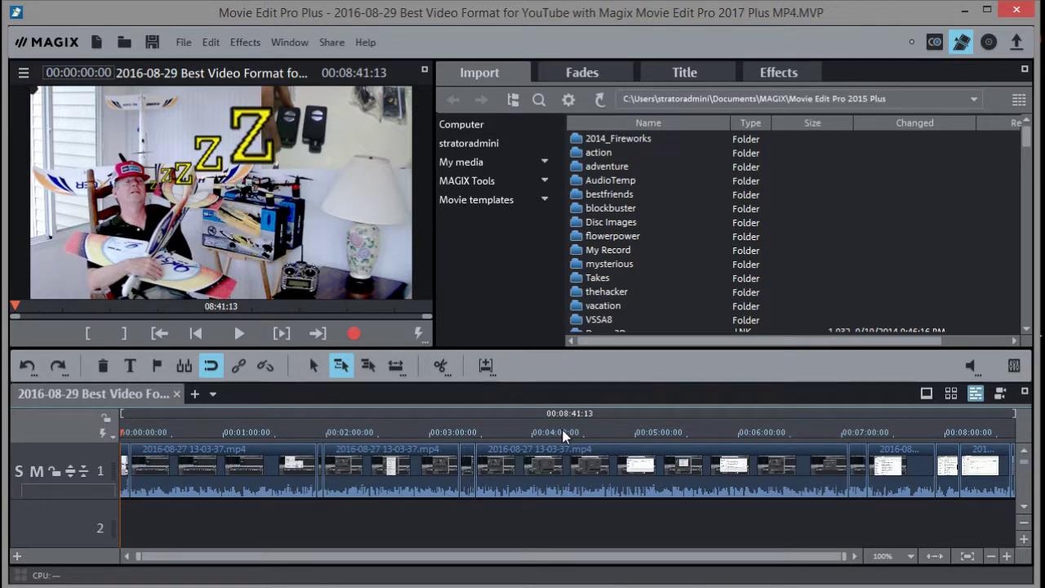
Open the MPEG-4 export dialog via File > Export movie > Video as MPEG-4
left_click(182, 41)
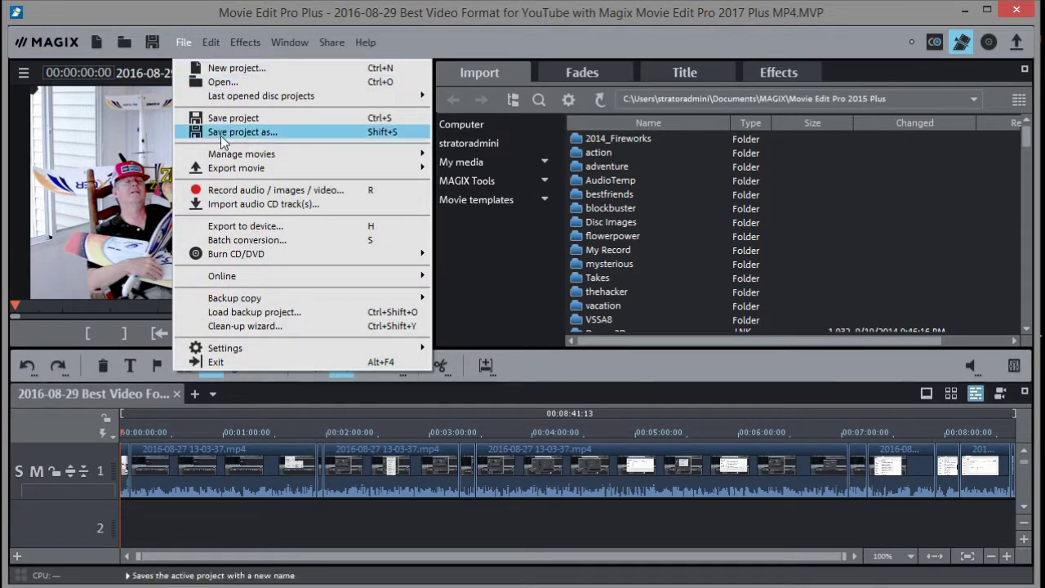
mouse_move(237, 173)
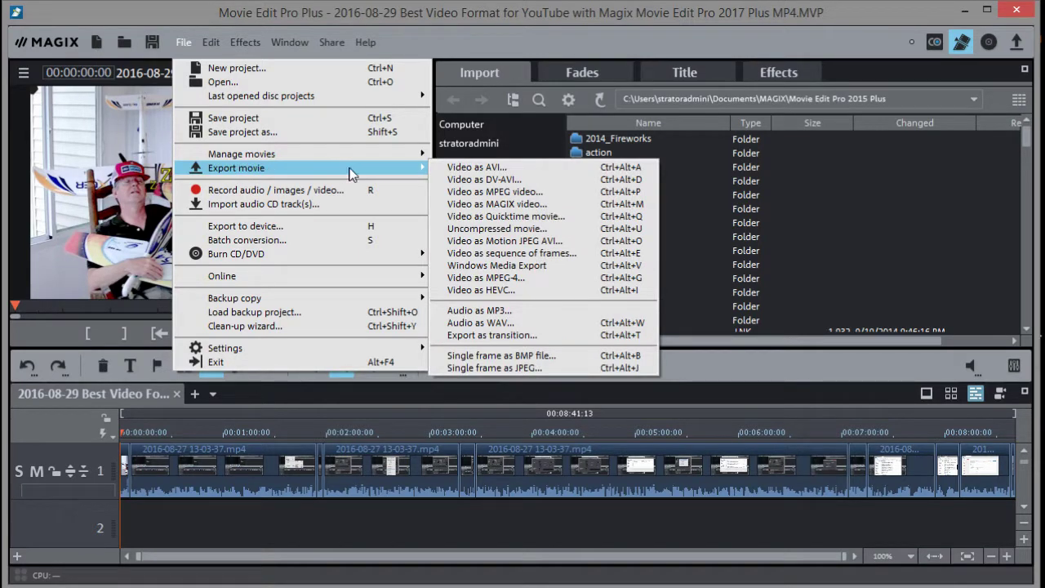
left_click(497, 281)
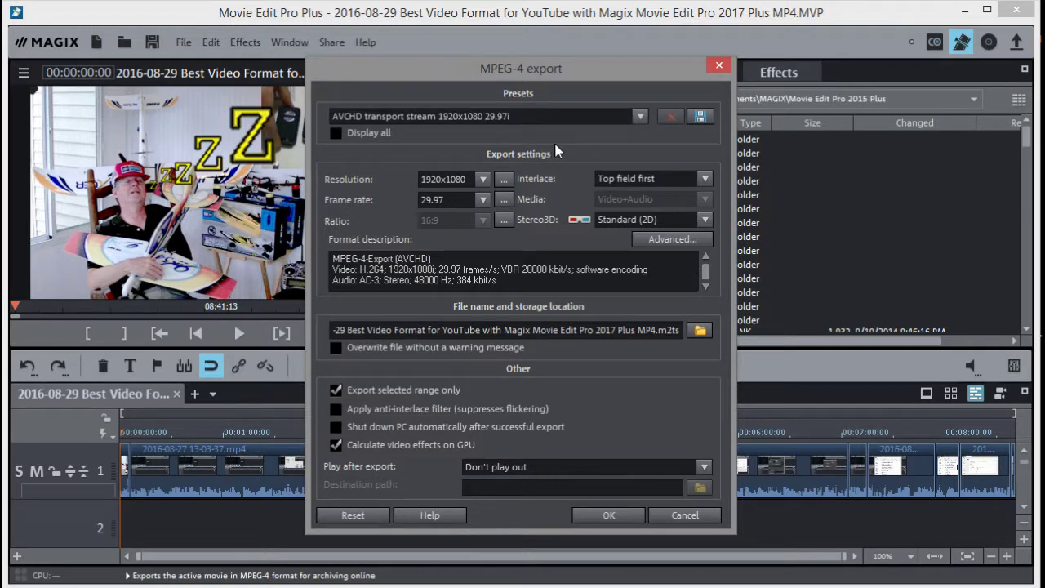
left_click(640, 115)
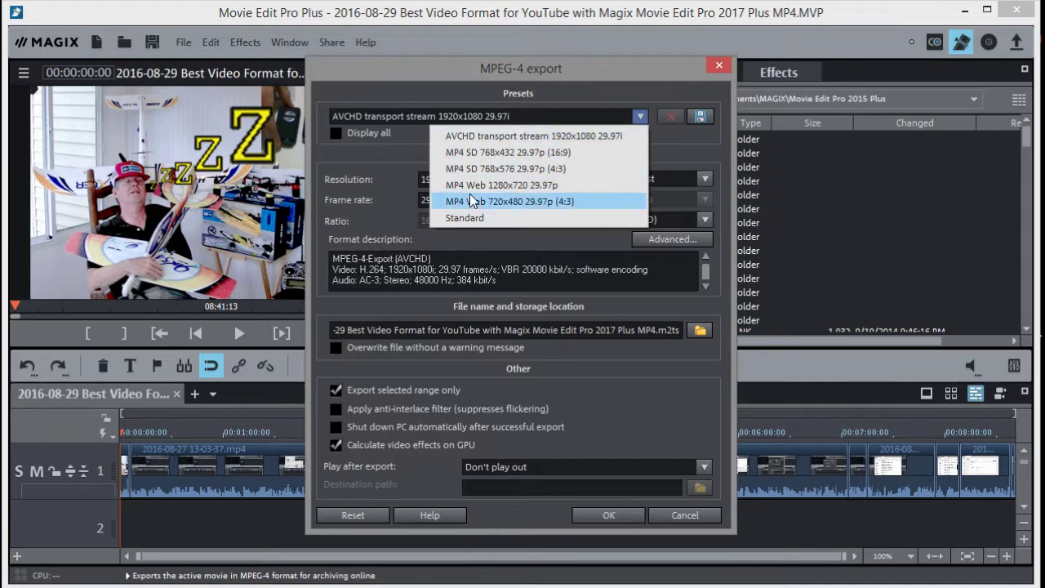
Enable Display all and pick the MP4 FullHD 1920x1080 29.97p preset
left_click(667, 135)
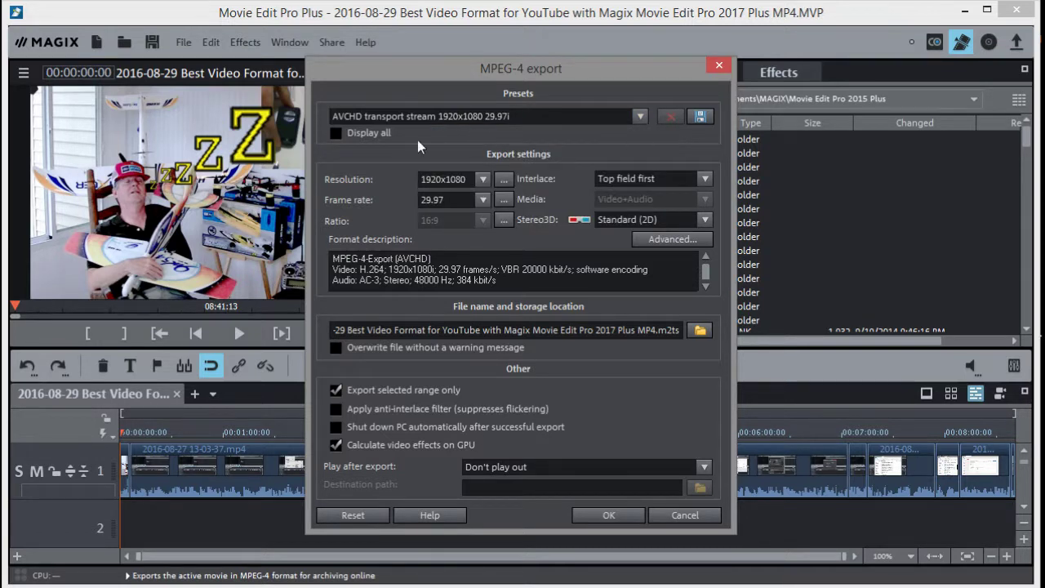
left_click(335, 134)
left_click(641, 116)
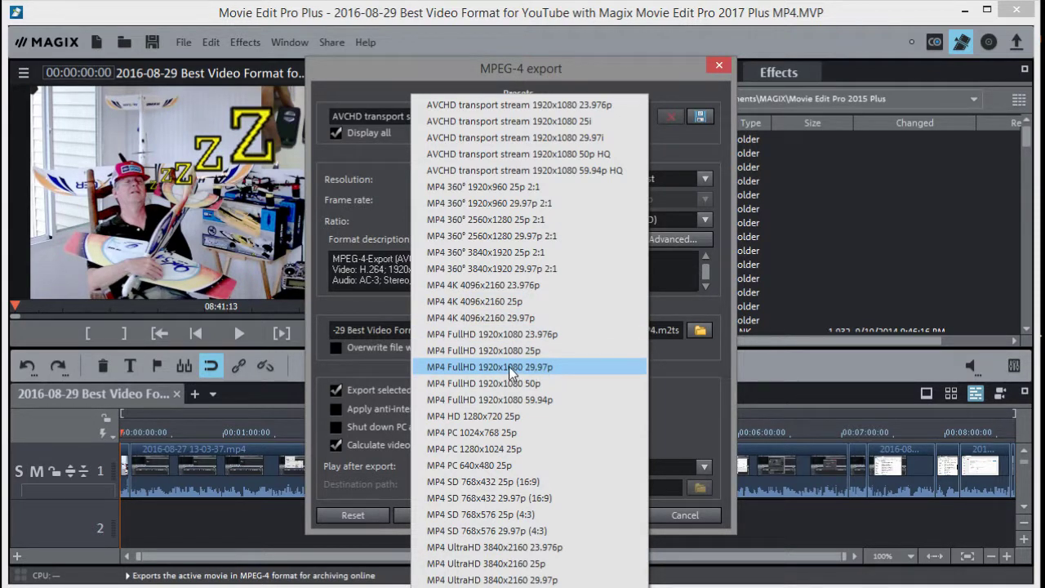
left_click(471, 367)
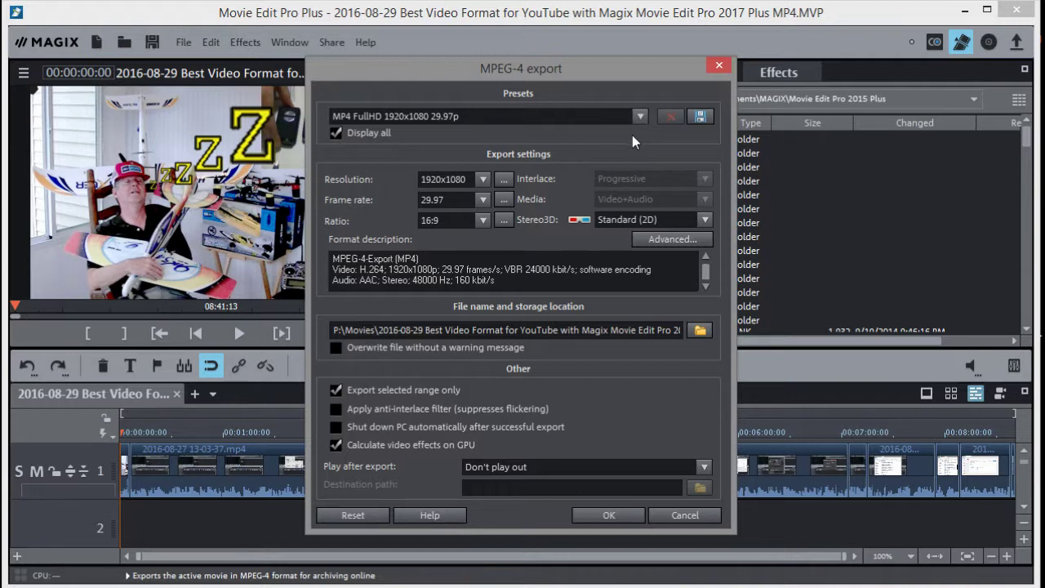
Turn off Display all, choose the Standard preset, and set 1920x1080 resolution at 29.97 fps
left_click(336, 134)
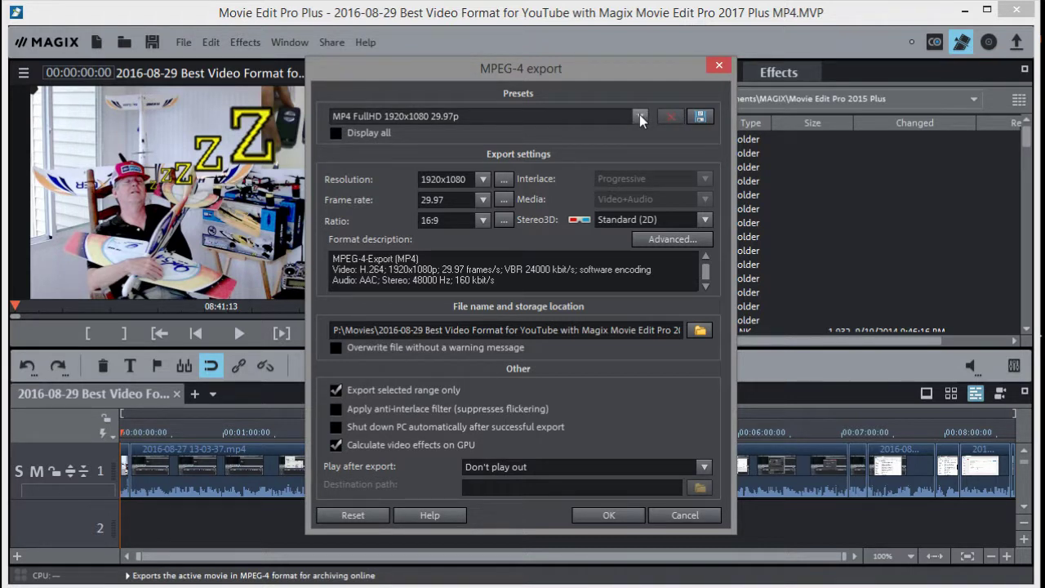
left_click(639, 115)
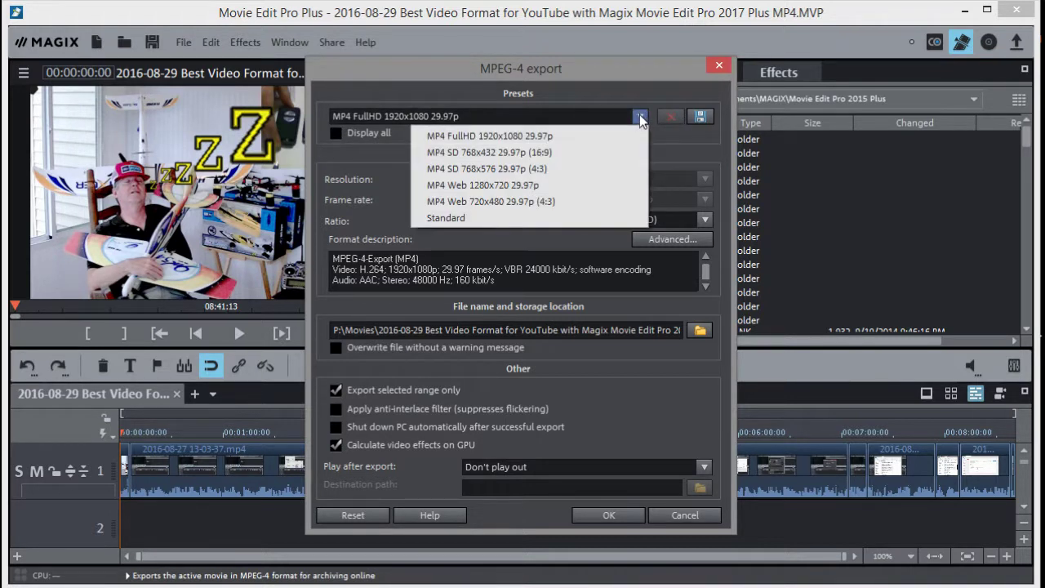
left_click(456, 218)
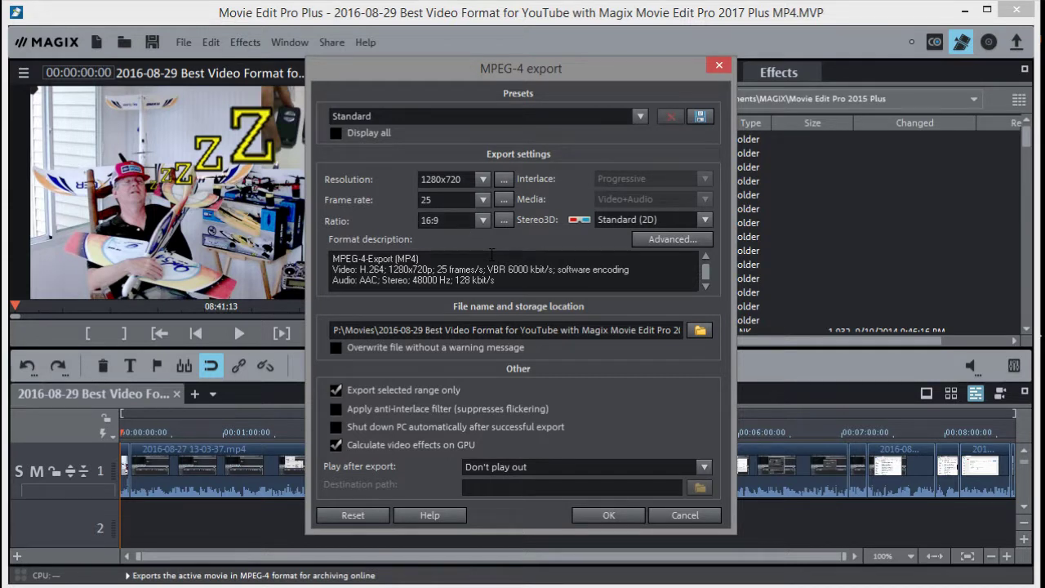
left_click(481, 179)
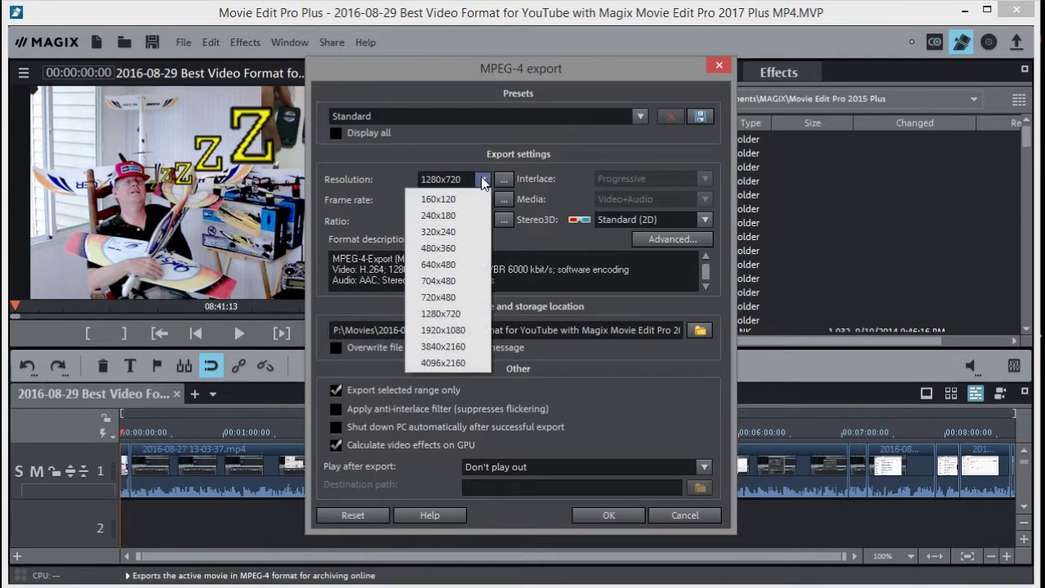
left_click(445, 330)
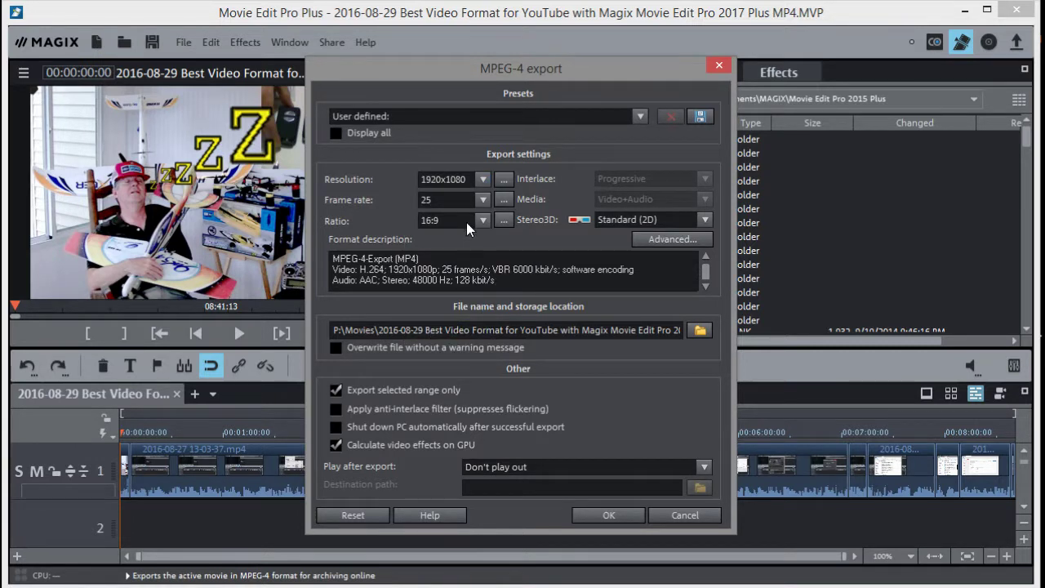
left_click(483, 200)
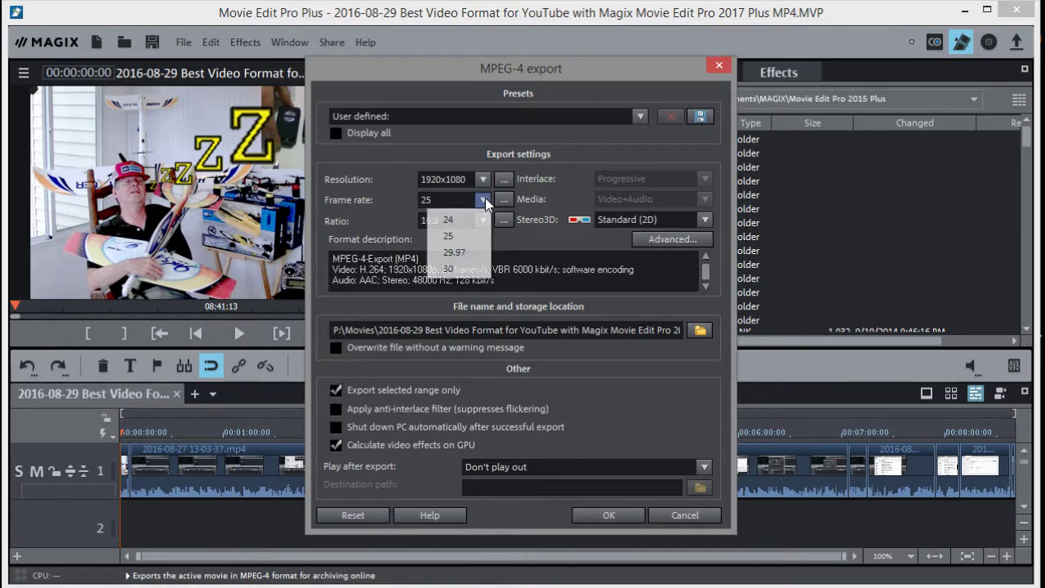
left_click(455, 252)
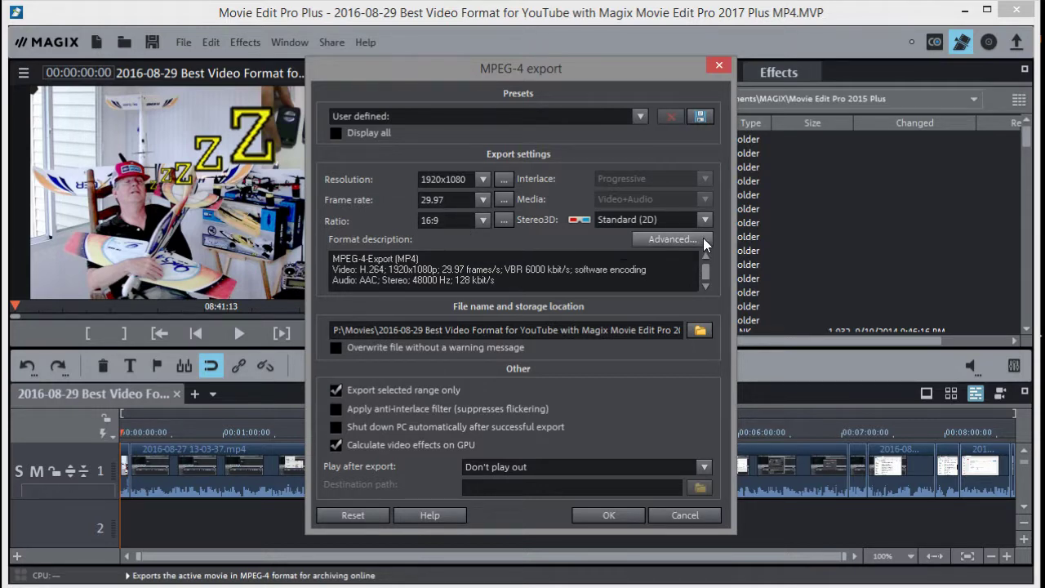
In the advanced encoder settings, change Maximum GOP length to 30
left_click(667, 238)
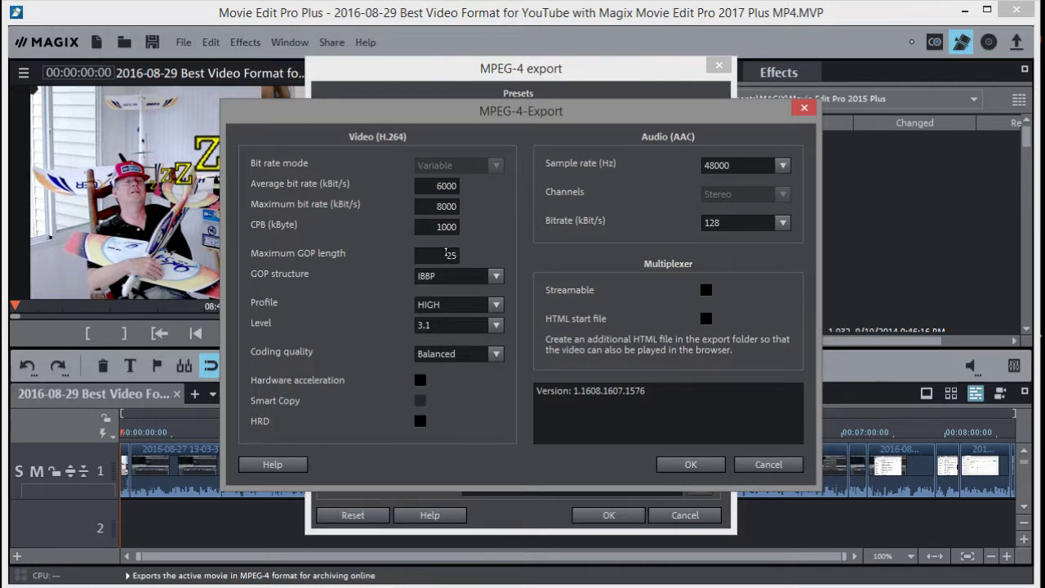
left_click_drag(445, 255, 465, 258)
type("30")
Try a 44100 Hz audio sample rate, then set it back to 48000 Hz
left_click(782, 165)
left_click(751, 186)
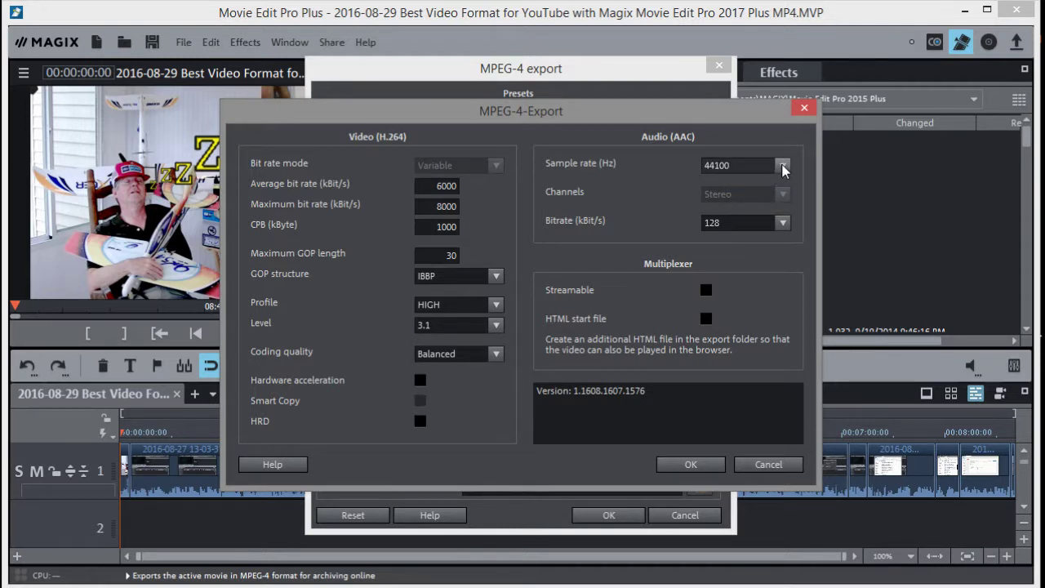
left_click(782, 166)
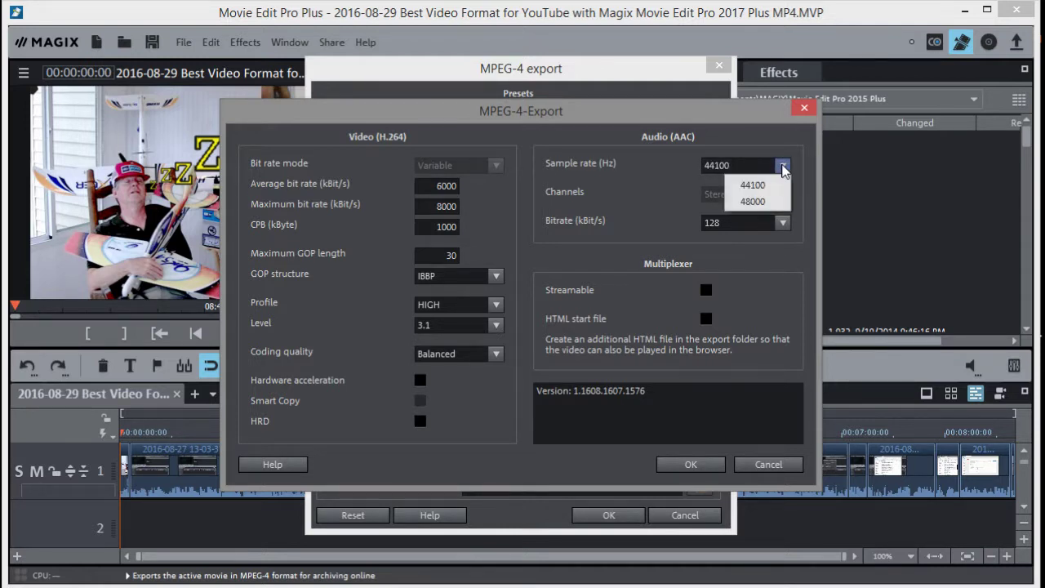
left_click(753, 201)
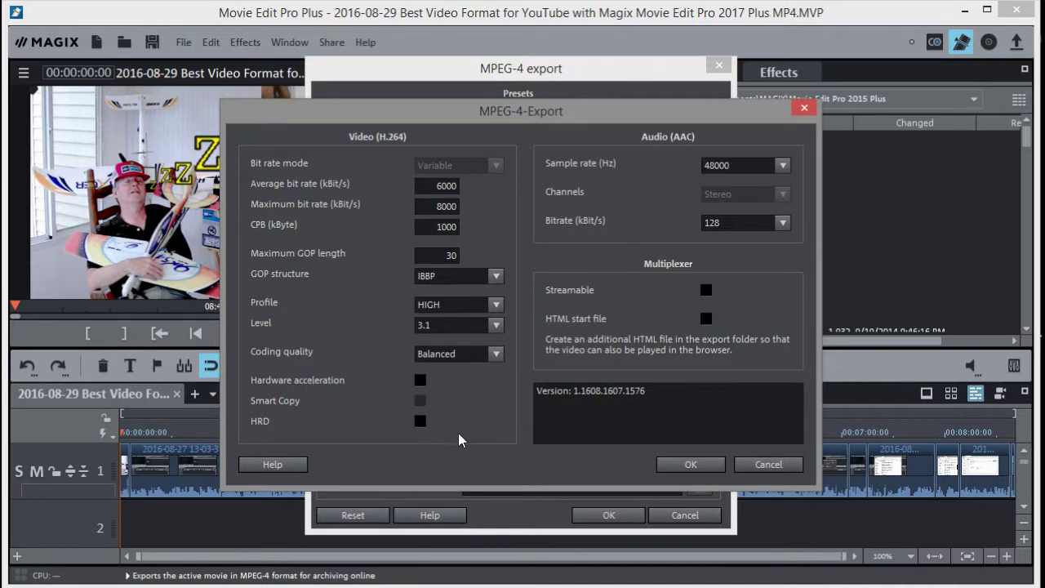
Confirm the advanced settings, save them as a custom 1080p .pru preset, and verify it in Presets
left_click(688, 464)
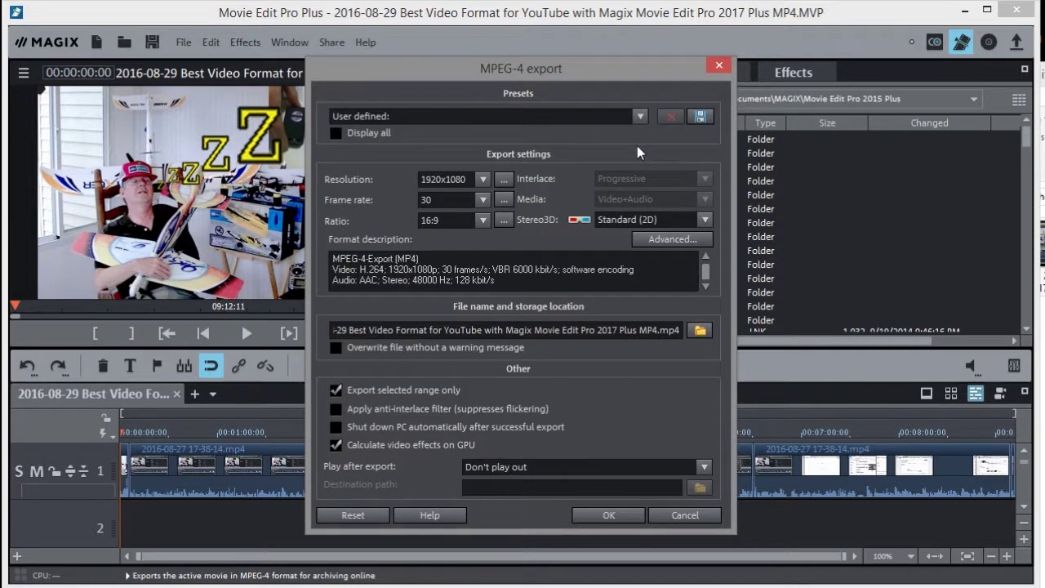
left_click(700, 117)
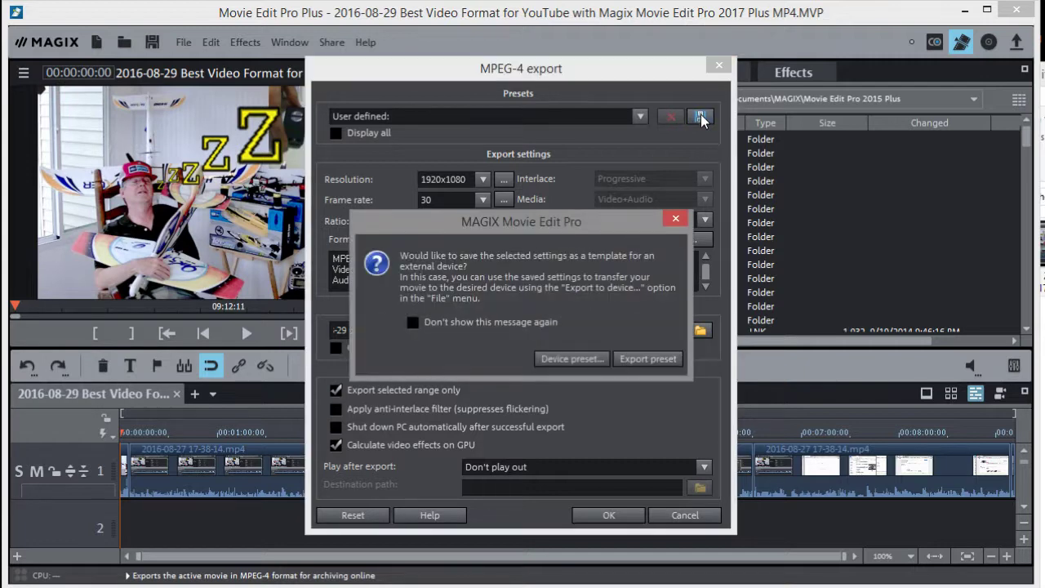
left_click(641, 360)
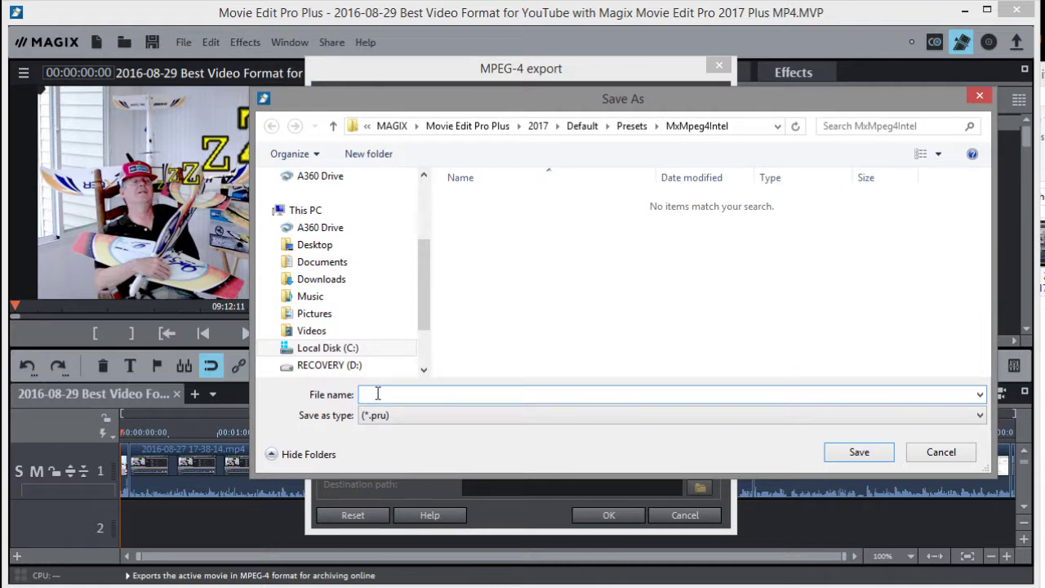
type("Dave's 108")
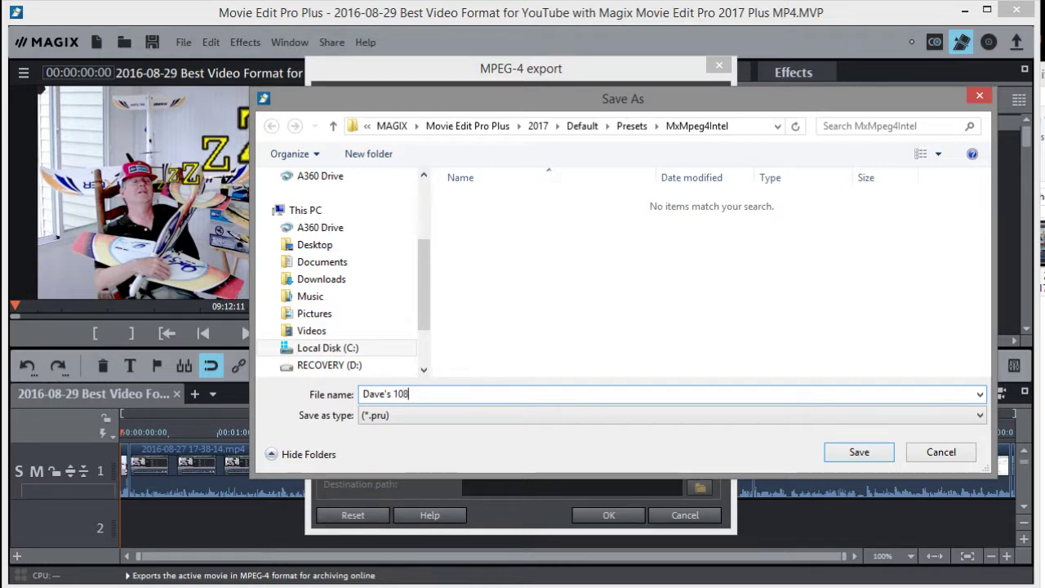
type("0p")
left_click(858, 453)
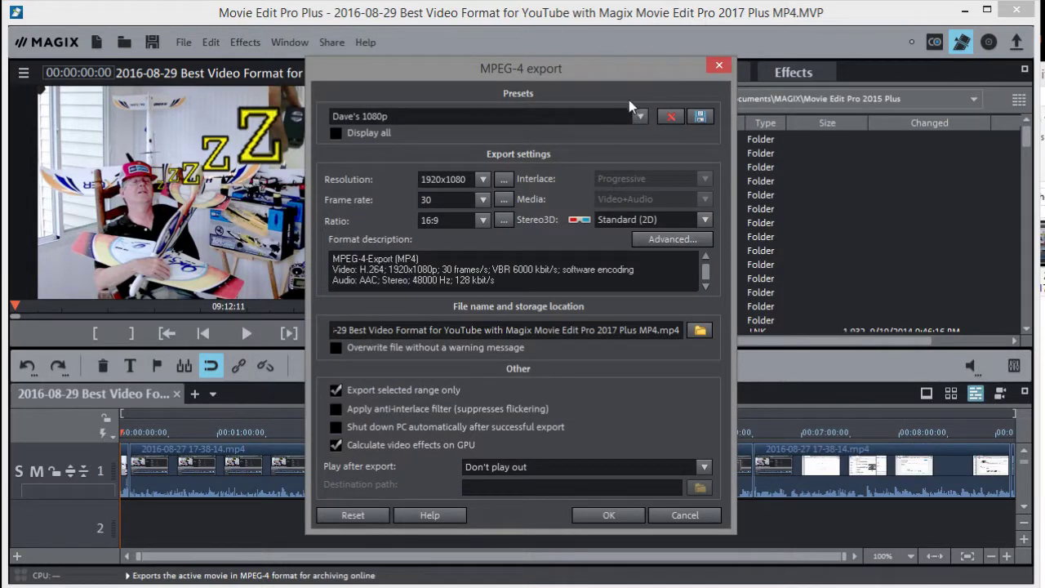
left_click(640, 115)
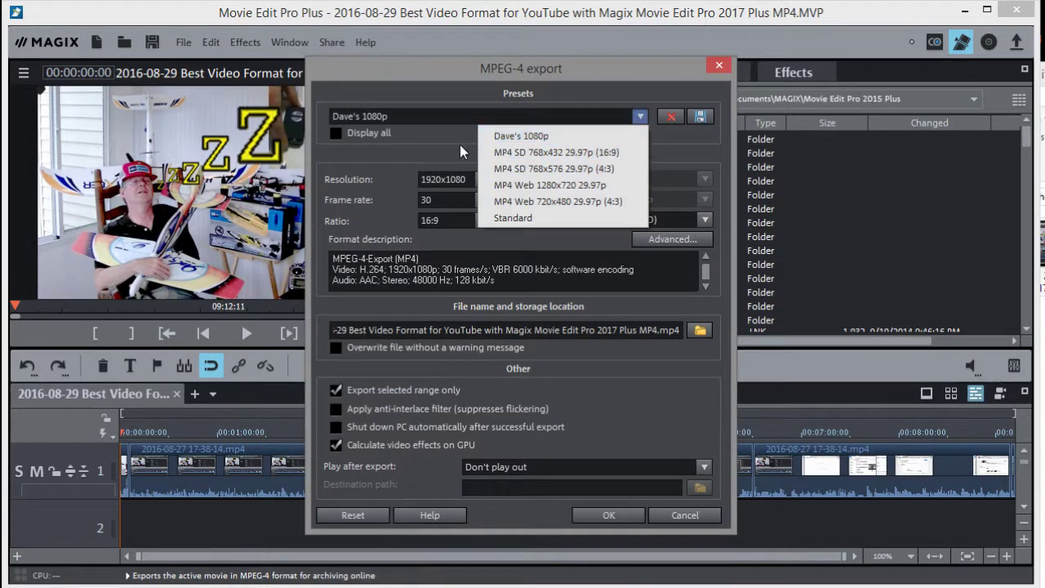
left_click(426, 142)
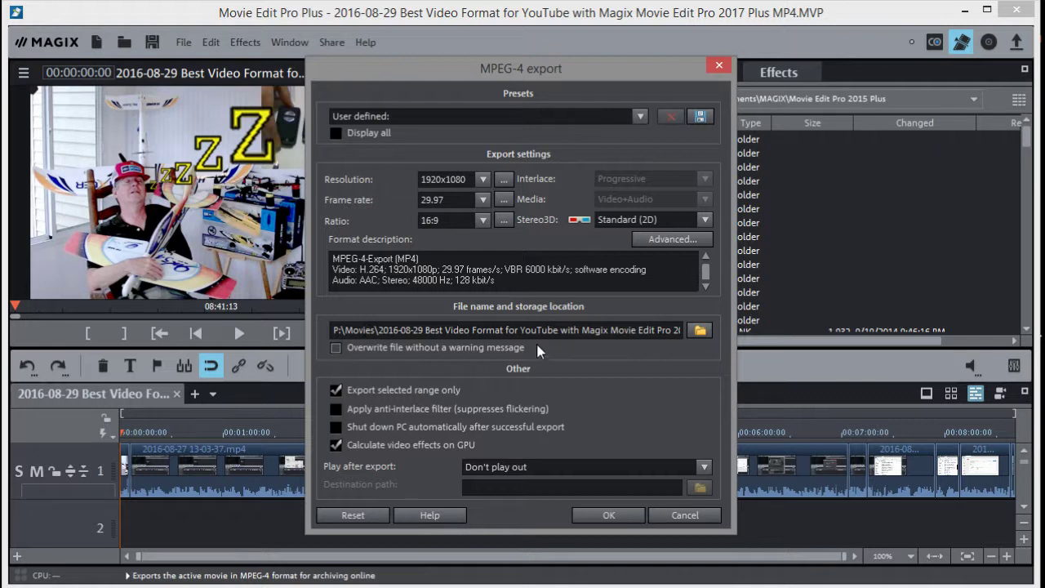
left_click(698, 331)
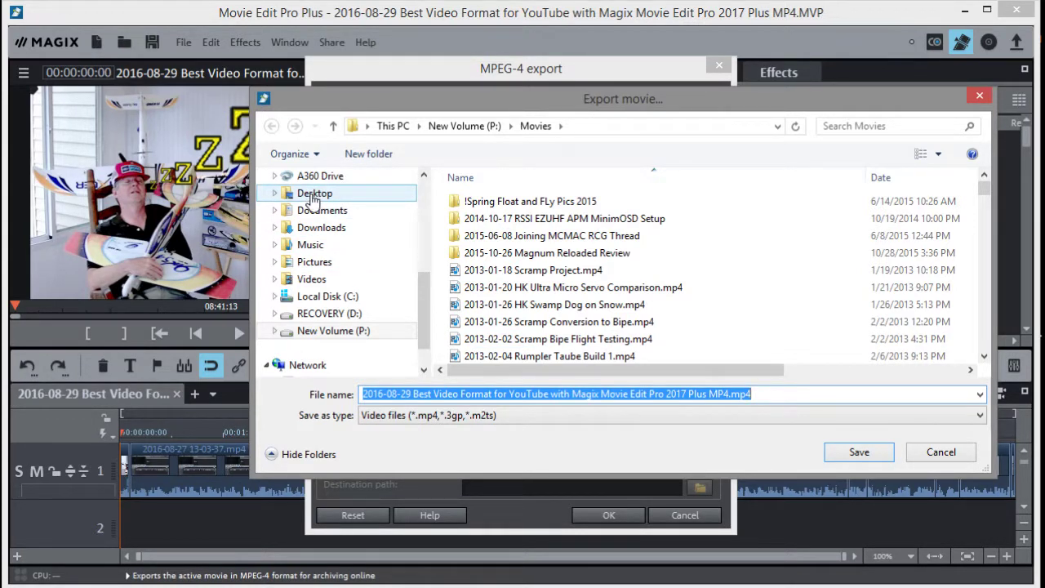
left_click(313, 196)
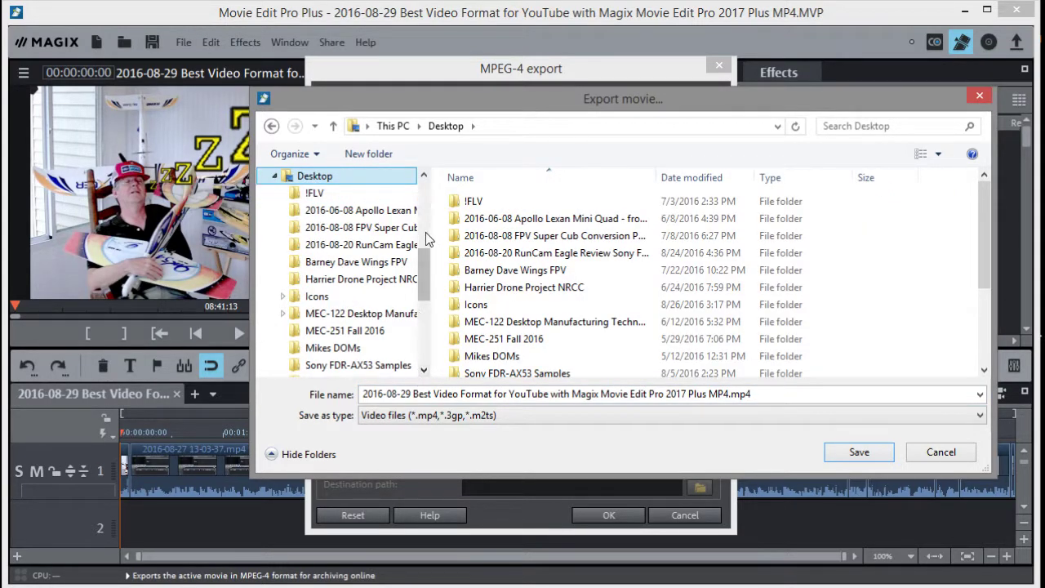
left_click_drag(420, 266, 412, 319)
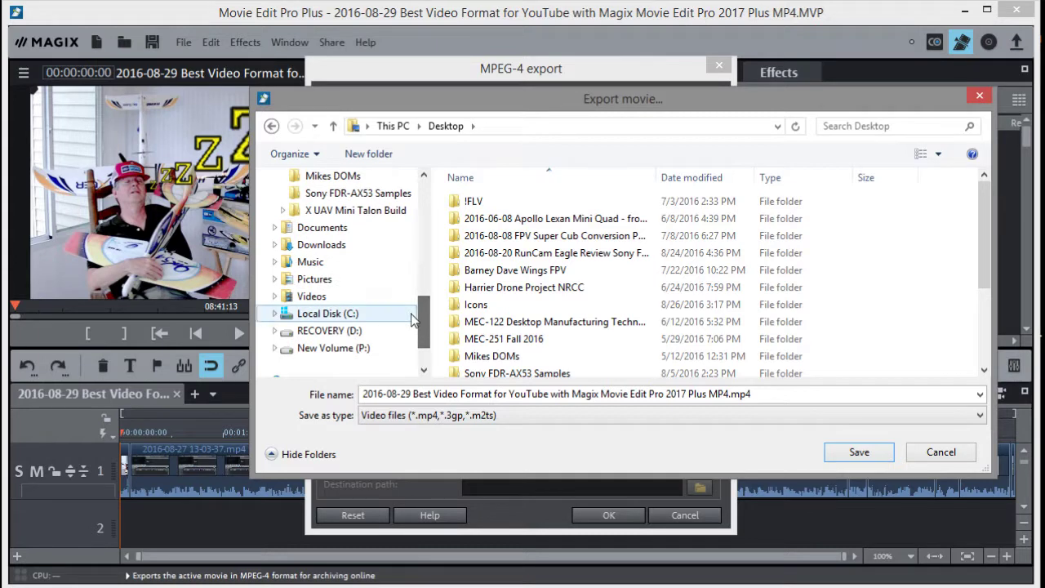
left_click(327, 349)
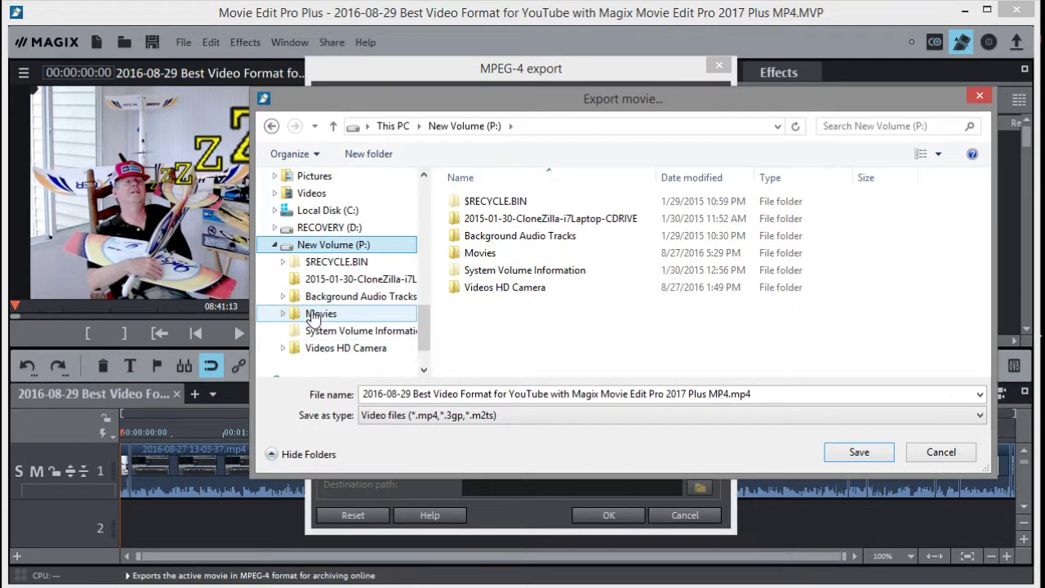
left_click(315, 314)
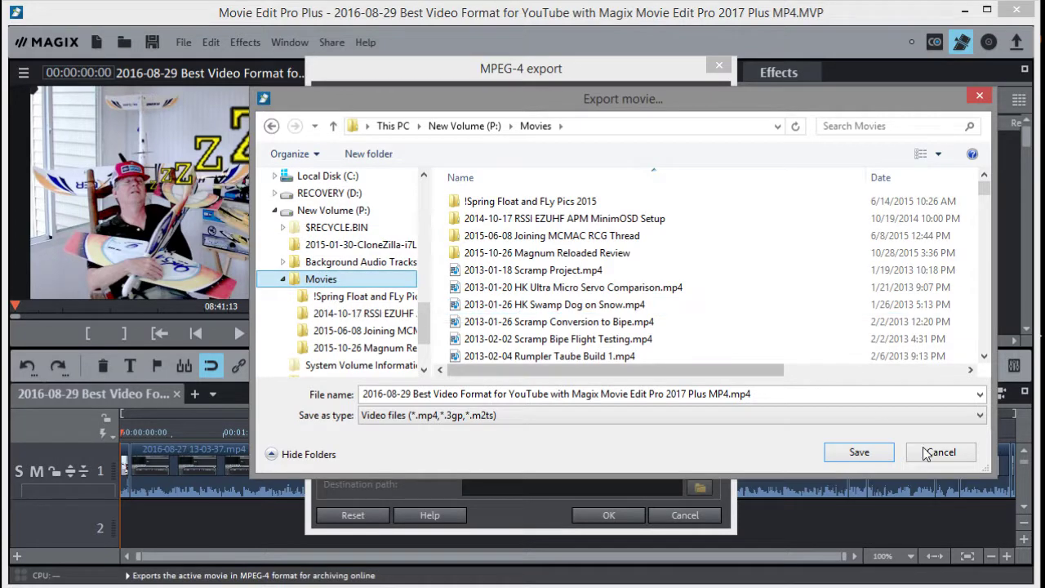
left_click(859, 454)
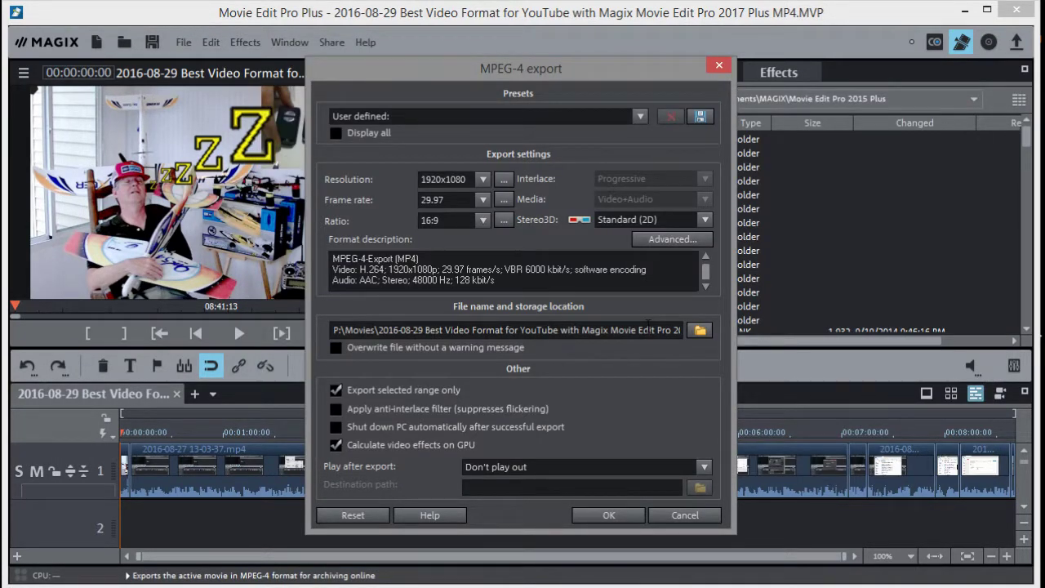
Append ' Test' to the output file name before .mp4 and start the MPEG-4 export
left_click_drag(647, 329, 692, 330)
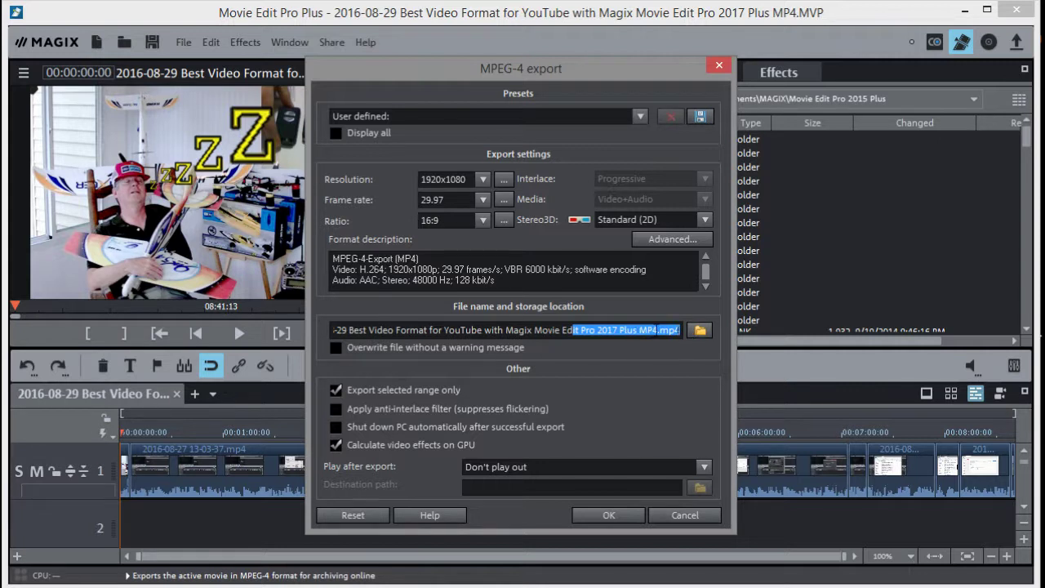
left_click(658, 330)
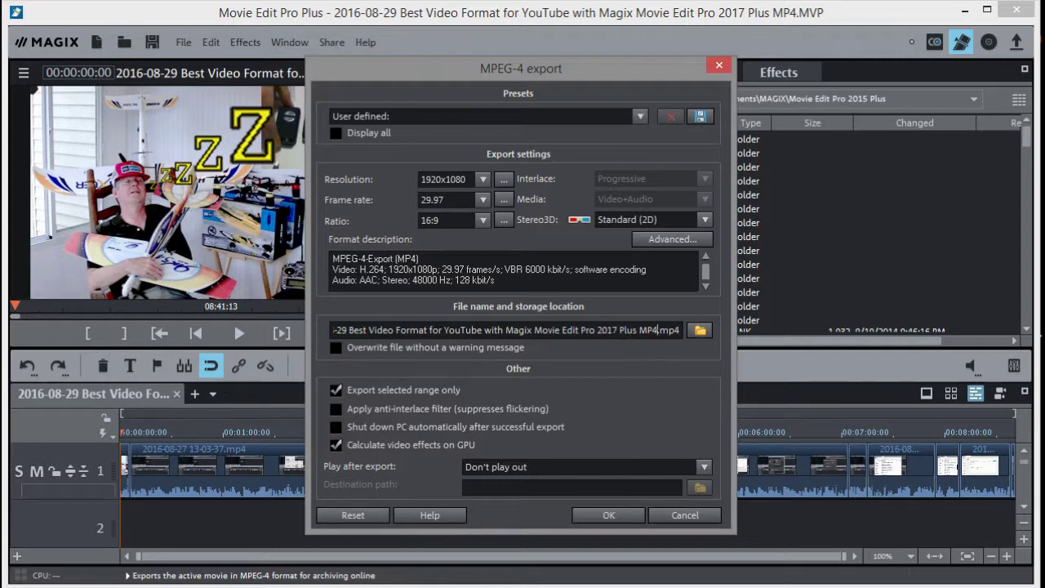
type("Test")
type(".")
type(".")
left_click(606, 512)
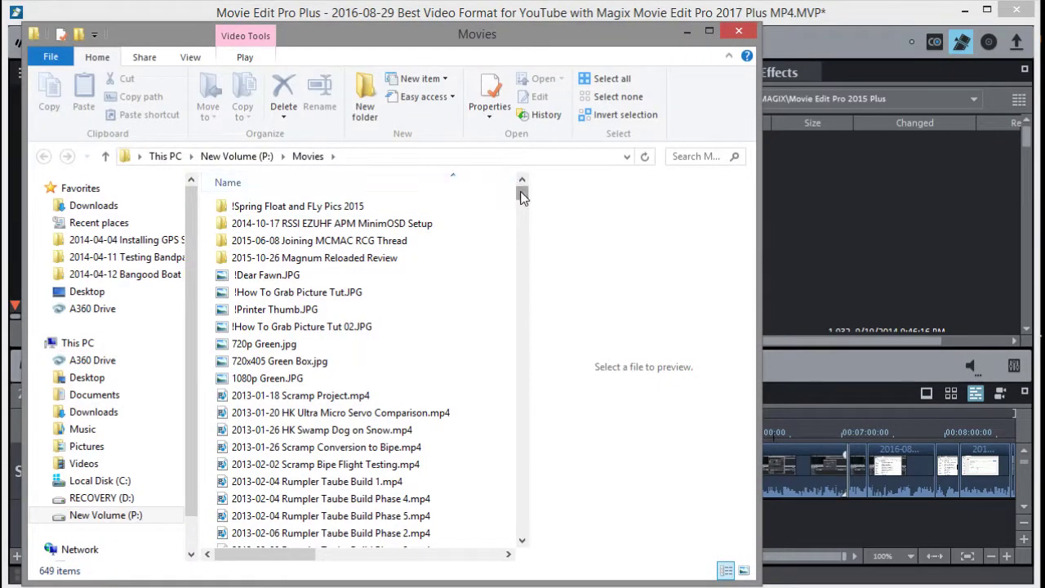
Scroll the Movies folder to the 2016-08 files and launch Chrome
left_click_drag(523, 196, 500, 511)
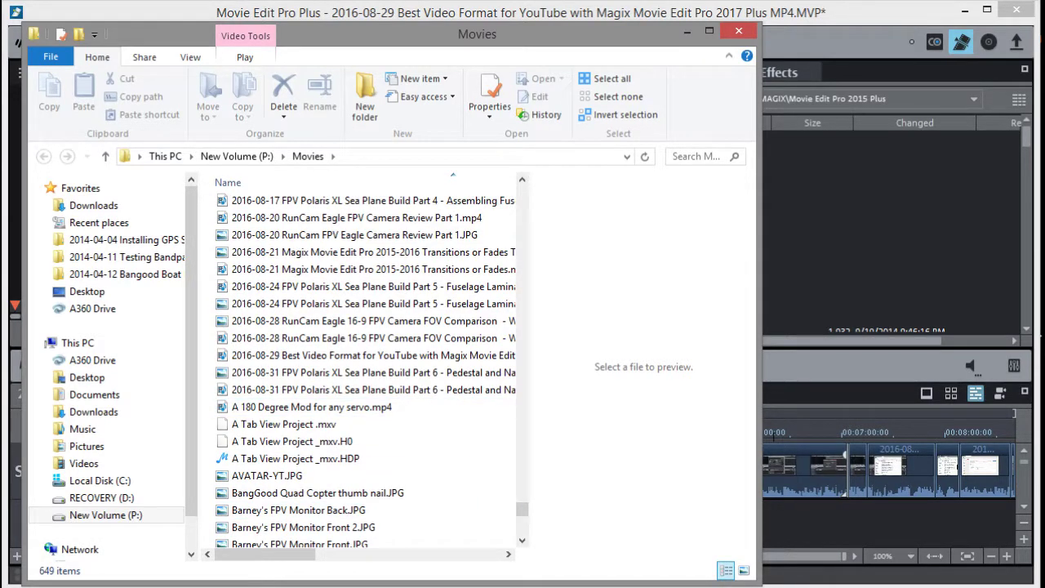
double_click(595, 42)
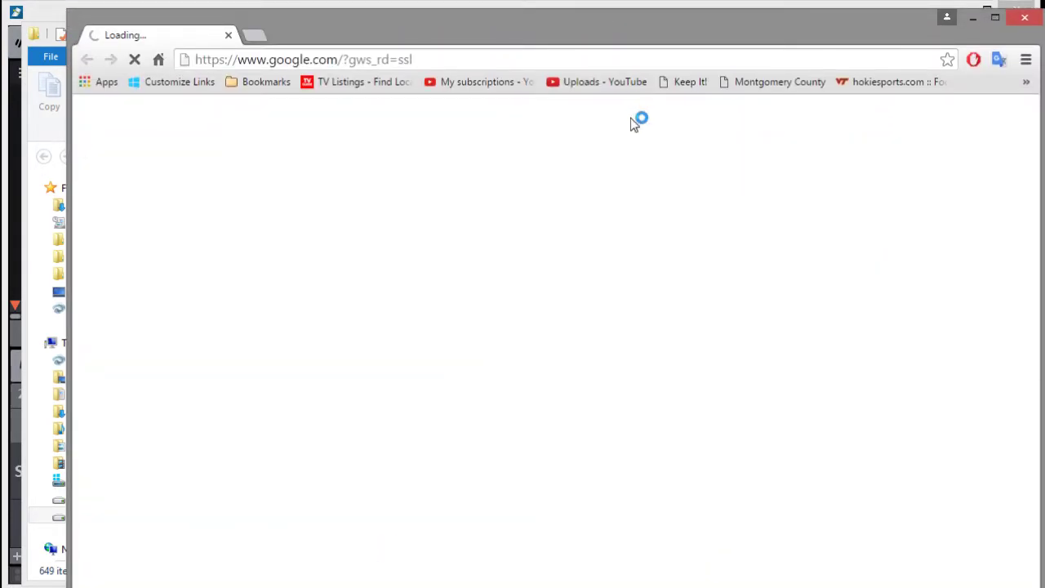
Go to the channel's Uploads page, open YouTube's upload page, and move the browser aside
left_click(587, 85)
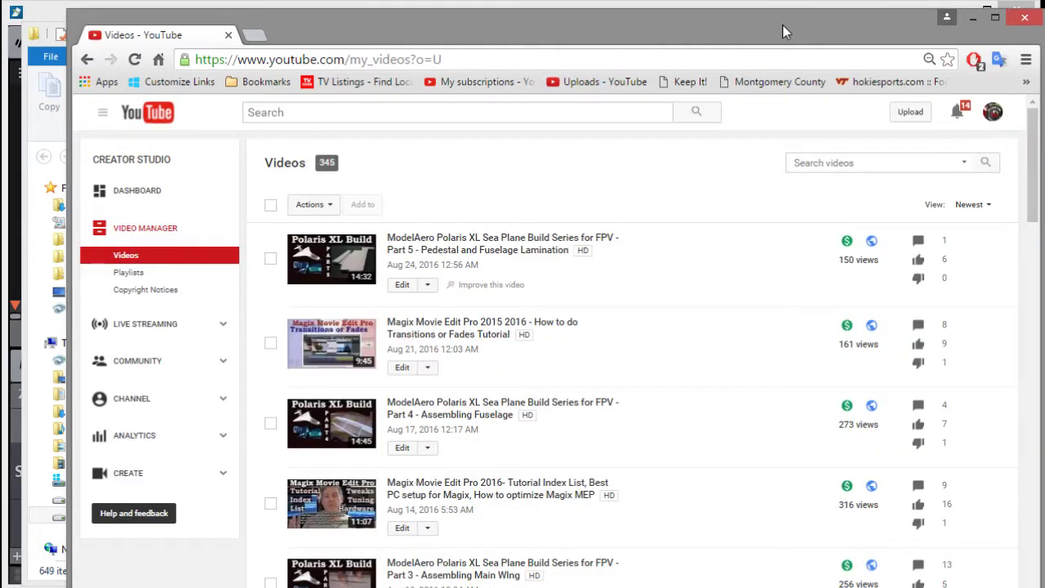
mouse_move(783, 24)
left_mouse_down()
mouse_move(748, 22)
mouse_move(782, 20)
left_mouse_up()
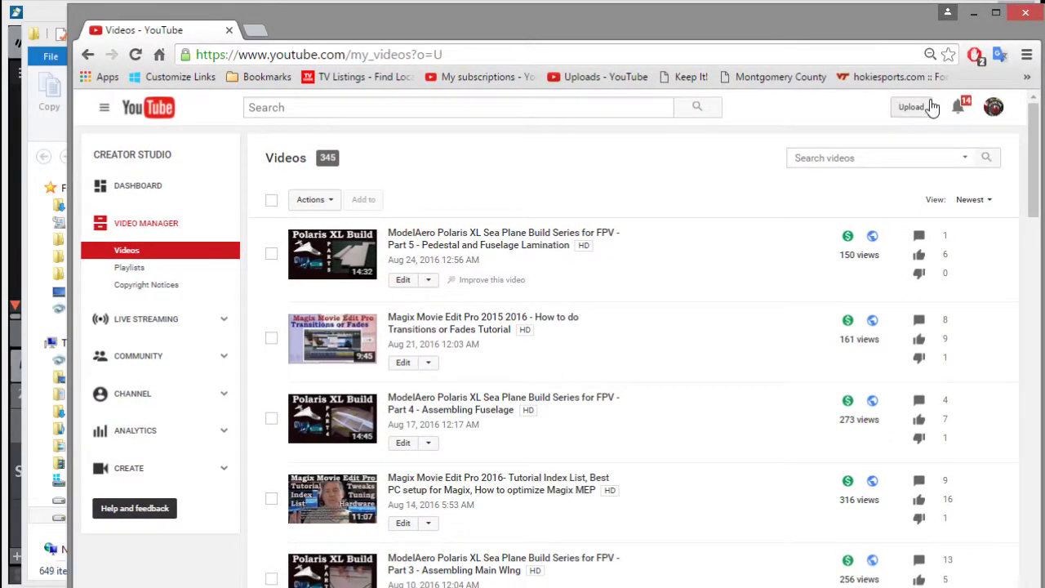
left_click(904, 115)
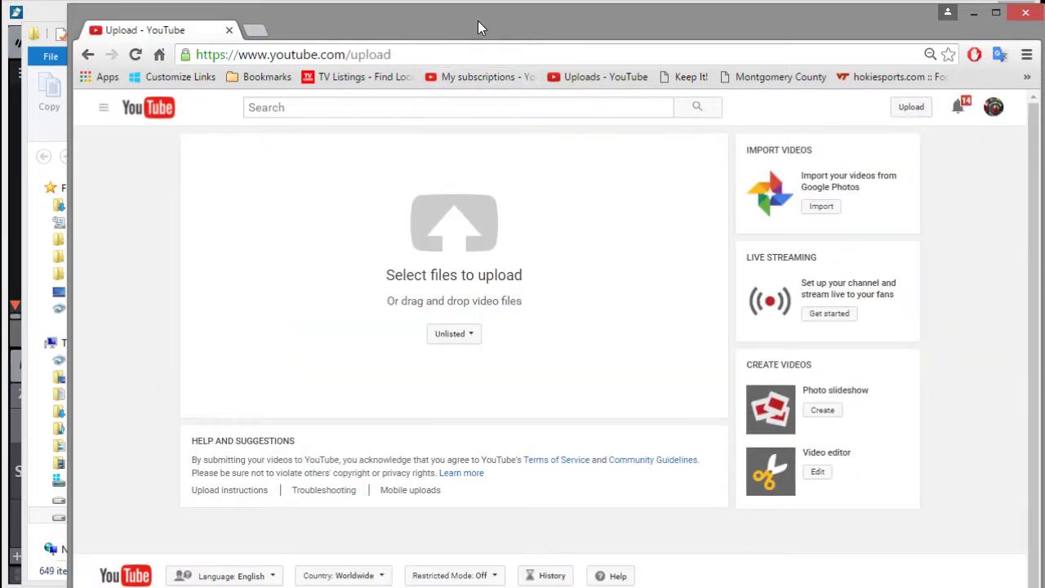
left_click_drag(483, 28, 817, 39)
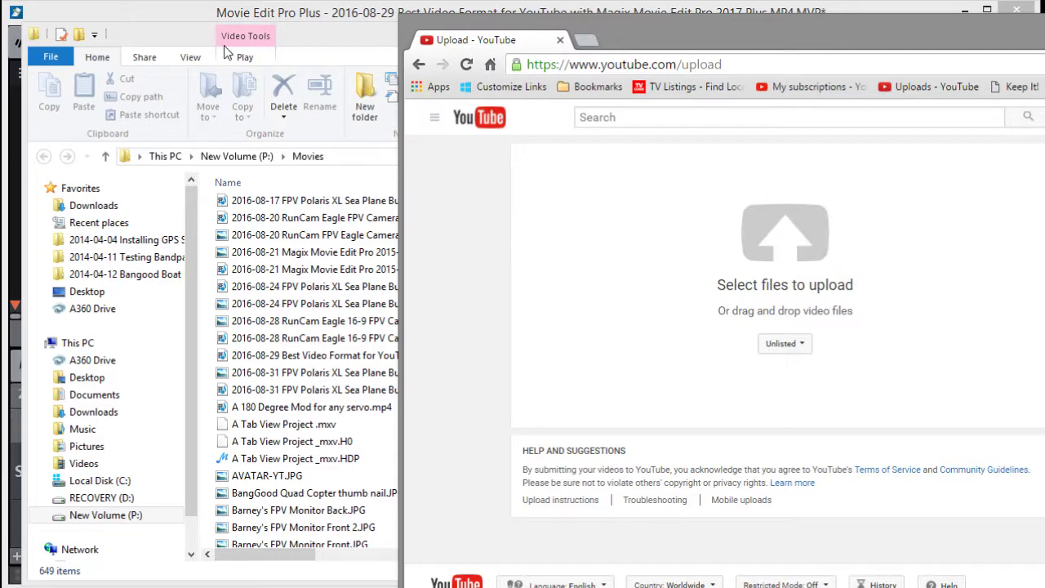
Drag the exported 2016-08-29 Best Video Format MP4 from Movies onto YouTube's upload area
left_click(309, 36)
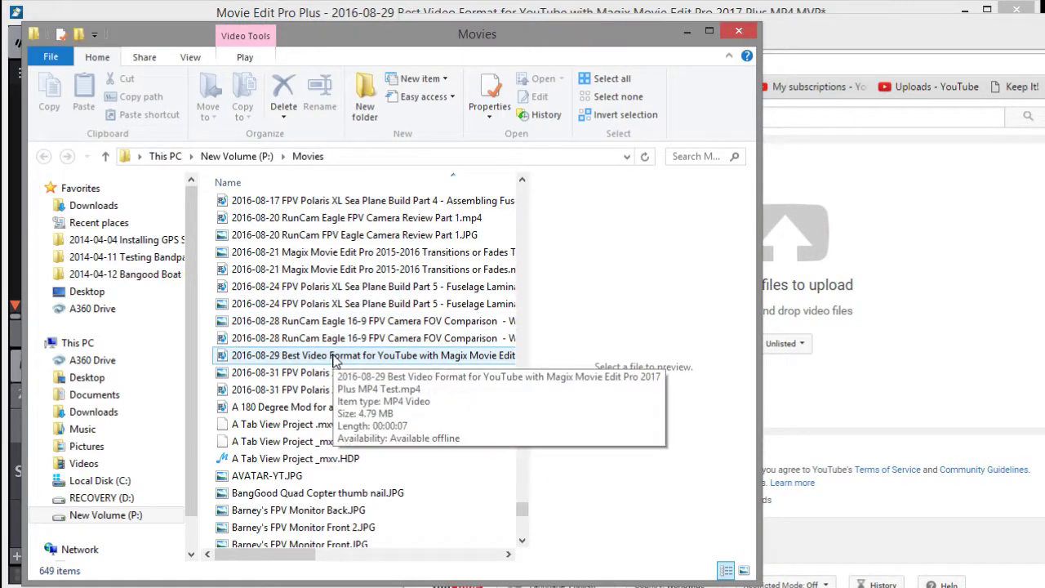
left_click_drag(334, 360, 807, 261)
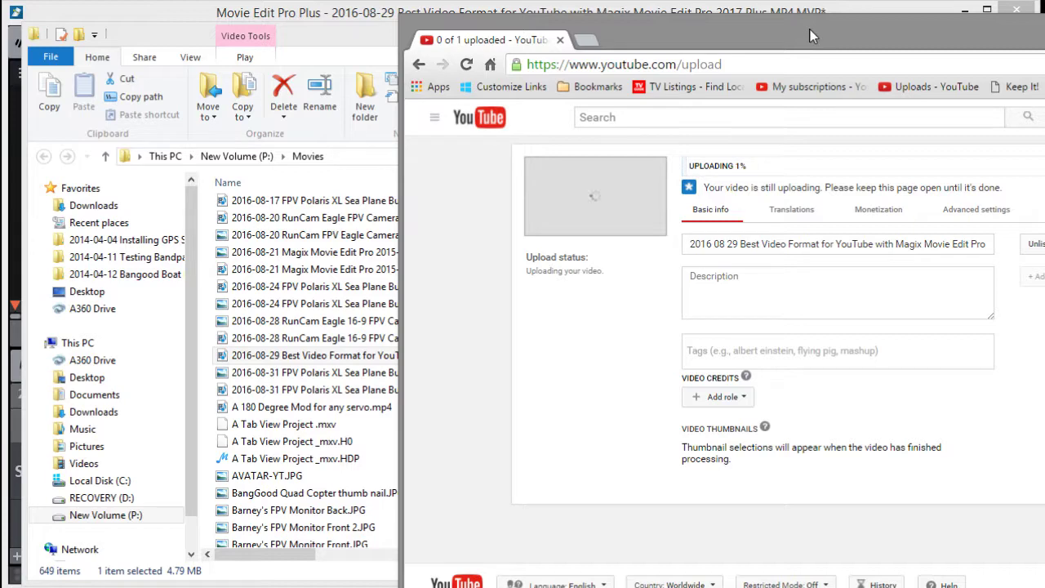
left_click_drag(811, 31, 525, 38)
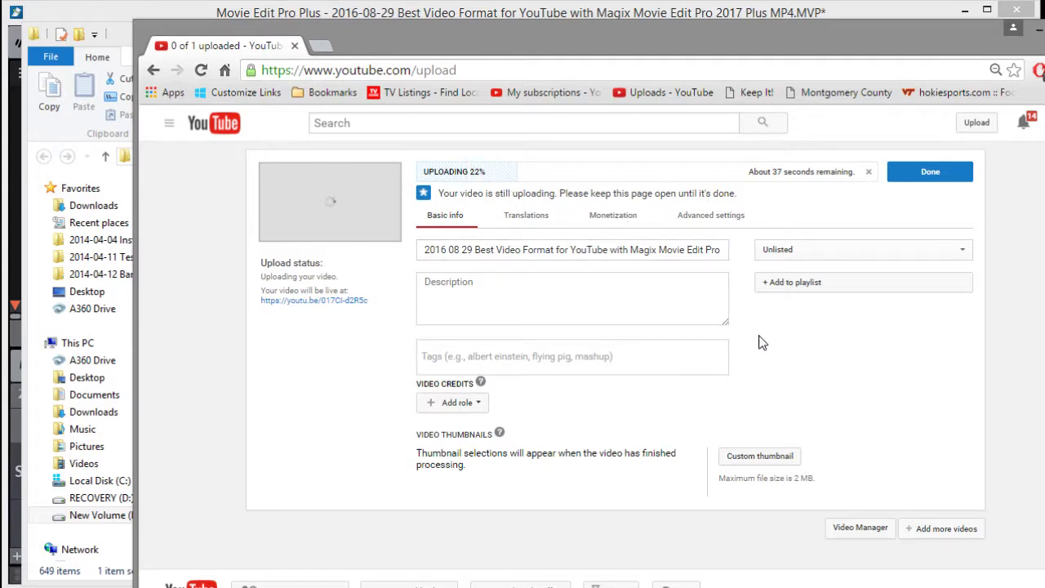
Reposition the Chrome window while the upload reaches 100% and processing begins
left_click_drag(699, 43, 616, 36)
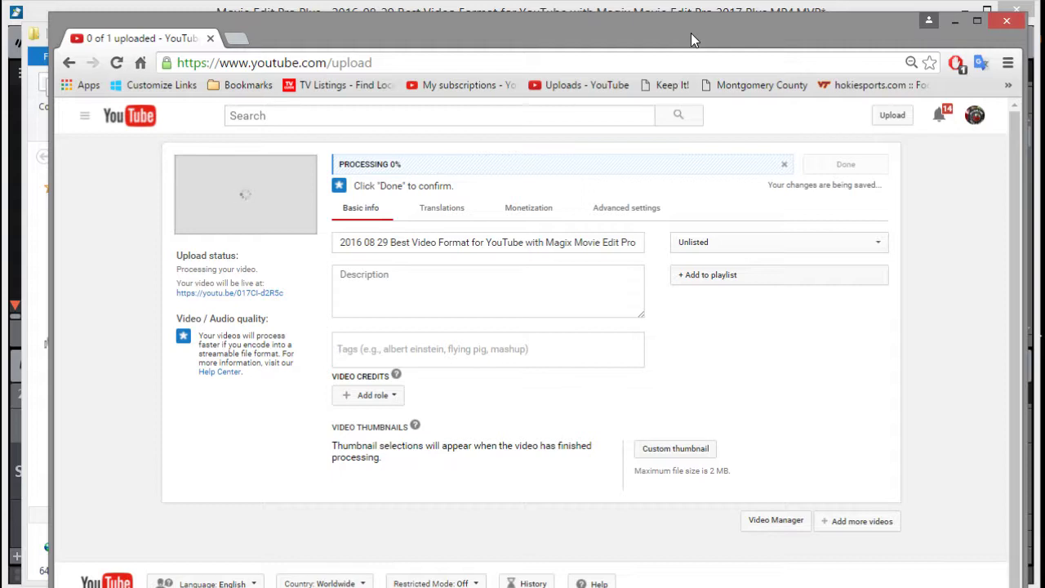
Confirm the tyre video's privacy stays Unlisted while YouTube processing completes and three thumbnails appear
left_click_drag(691, 34, 732, 39)
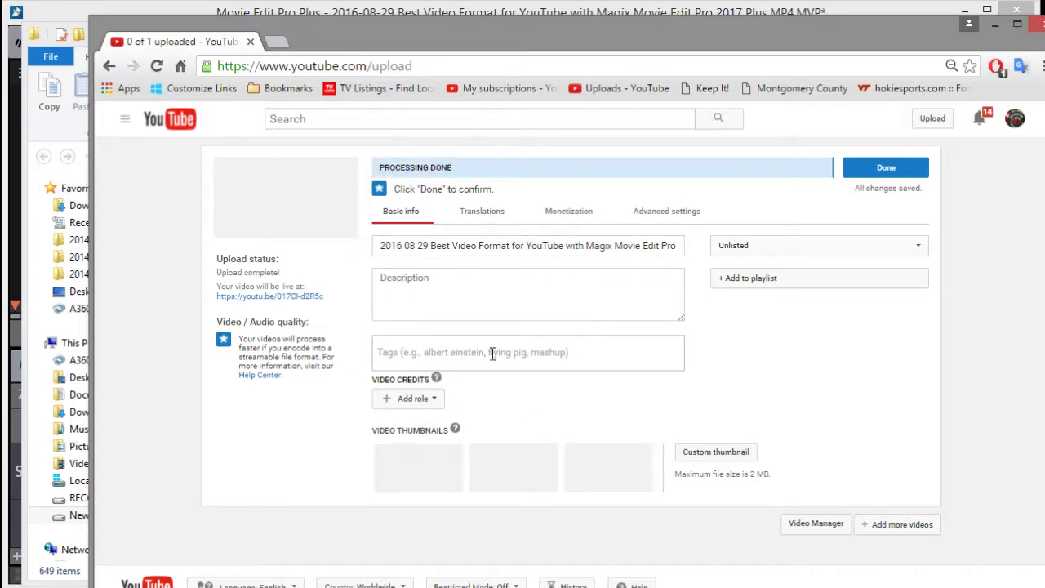
left_click(494, 353)
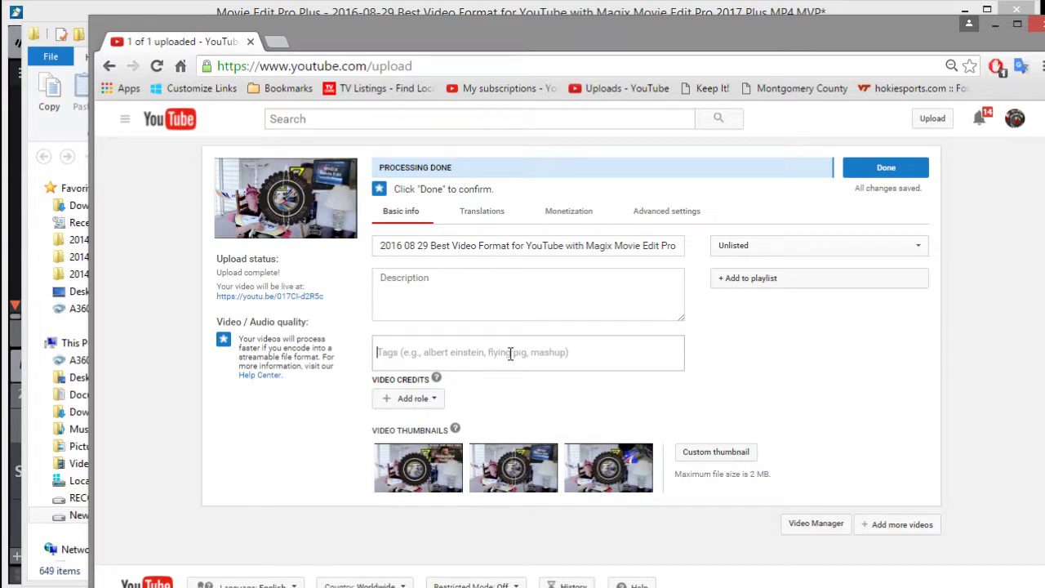
left_click(922, 246)
left_click(844, 376)
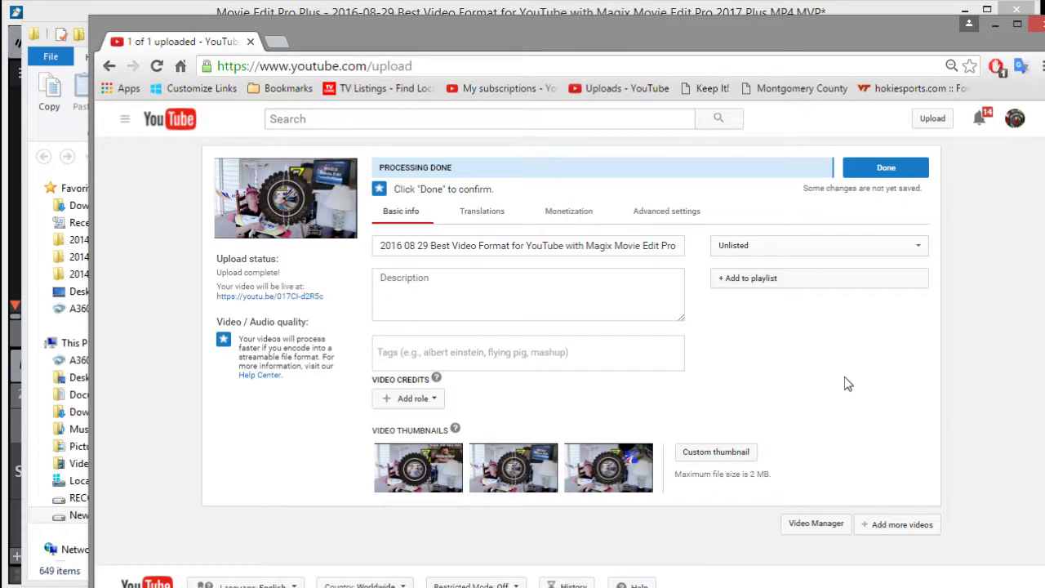